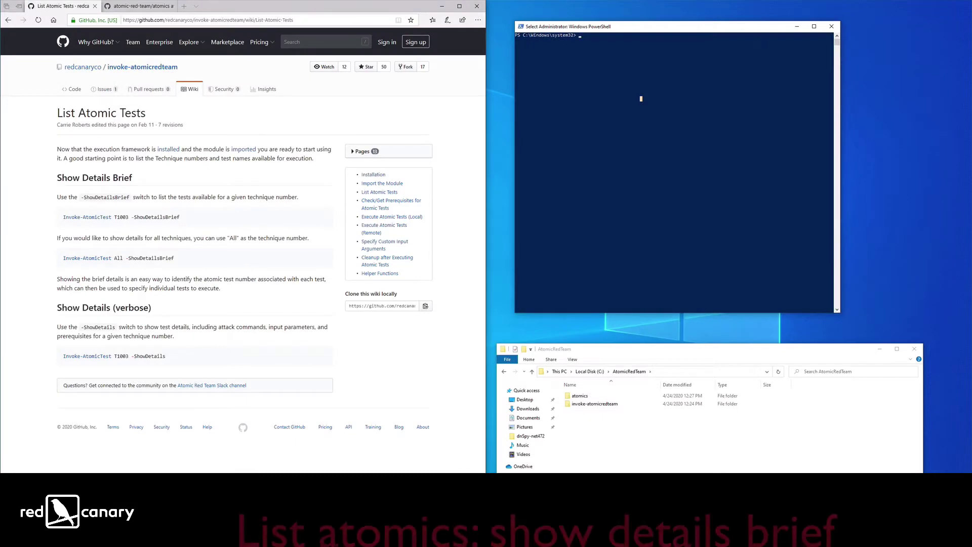
Step: Run Invoke-AtomicTest T1003 -ShowDetailsBrief to list tests T1003-1 through T1003-16 by name
{"action": "key", "text": "Return"}
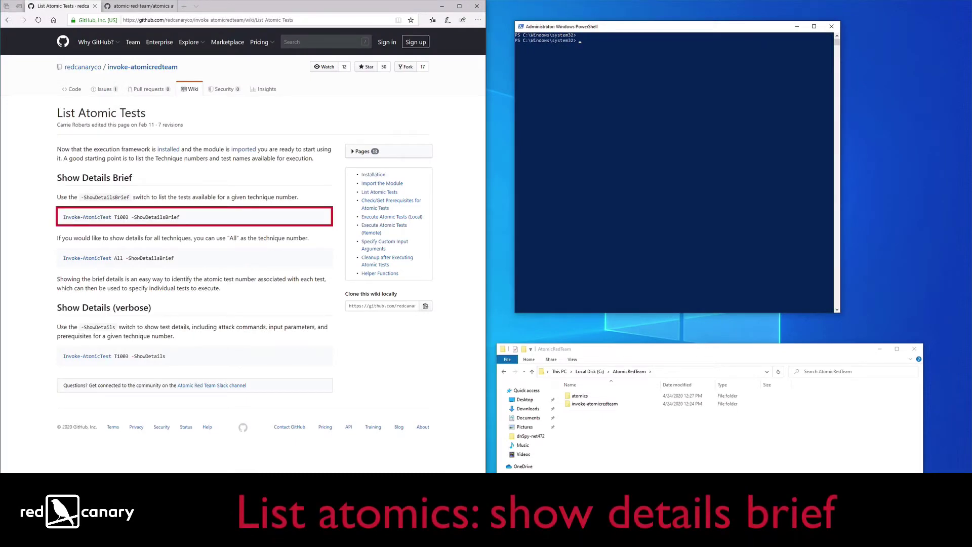
{"action": "type", "text": "Invoke-Atomic"}
{"action": "type", "text": "Test T1"}
{"action": "type", "text": "003 -"}
{"action": "type", "text": "show"}
{"action": "key", "text": "Tab"}
{"action": "key", "text": "Tab"}
{"action": "key", "text": "Return"}
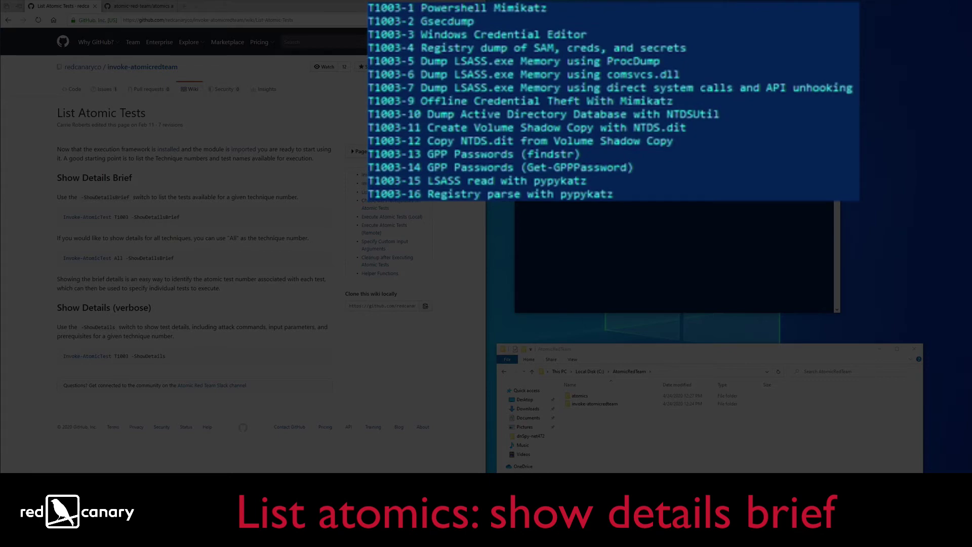
{"action": "type", "text": "Invoke-AtomicTest T1003 -ShowDetailsBrie"}
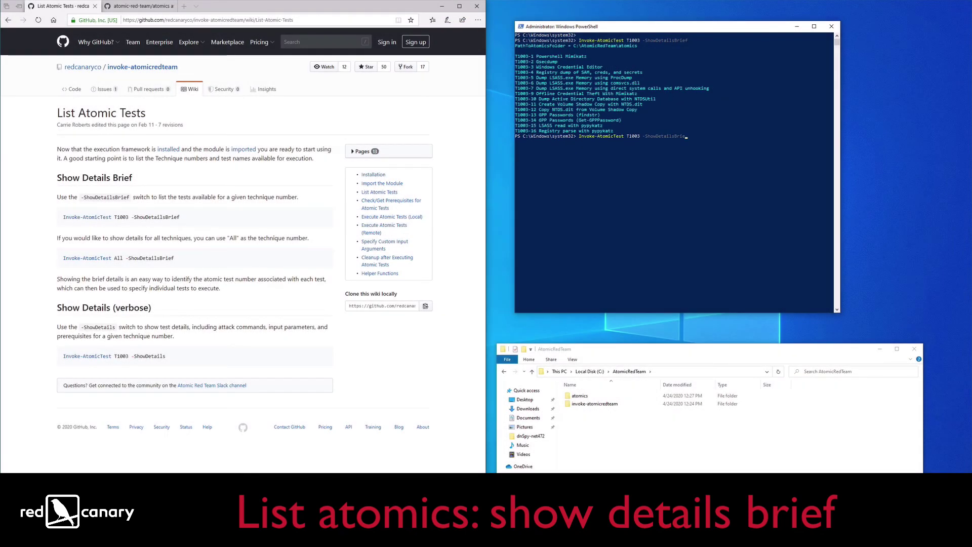
Step: Run Invoke-AtomicTest T1003 -ShowDetails and inspect the GPP Passwords (findstr) test details
{"action": "key", "text": "BackSpace"}
{"action": "key", "text": "Return"}
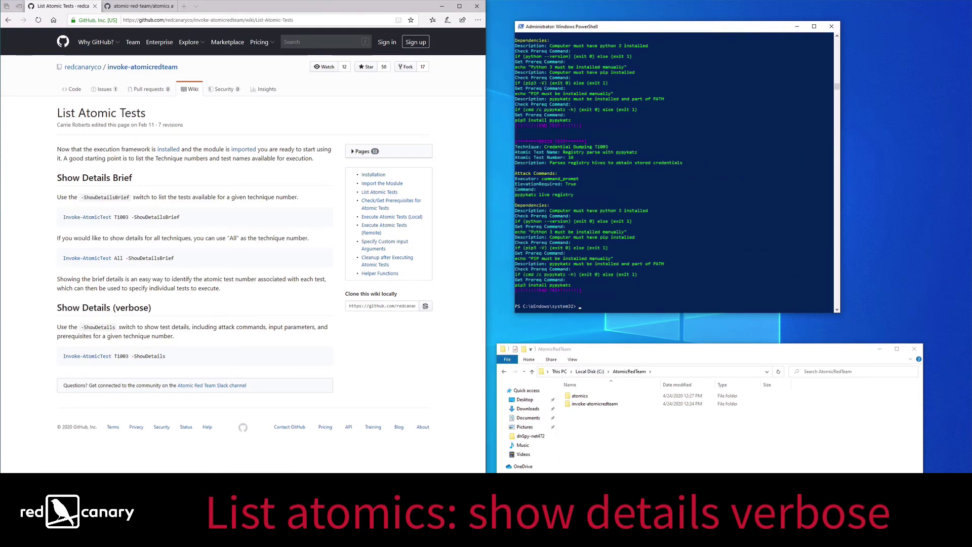
{"action": "scroll", "coordinate": [676, 167], "scroll_direction": "up", "scroll_amount": 3}
{"action": "scroll", "coordinate": [677, 167], "scroll_direction": "up", "scroll_amount": 3}
{"action": "scroll", "coordinate": [677, 167], "scroll_direction": "up", "scroll_amount": 4}
{"action": "scroll", "coordinate": [677, 168], "scroll_direction": "up", "scroll_amount": 4}
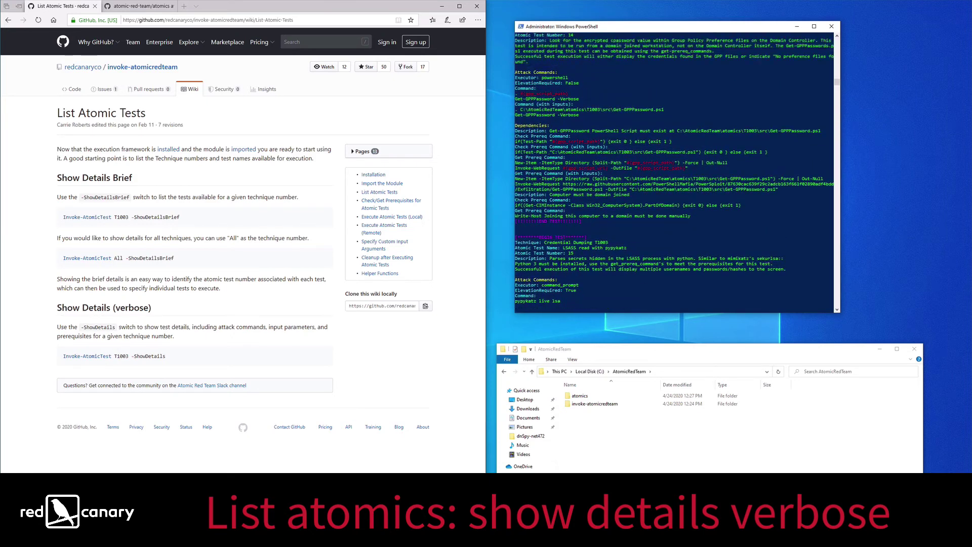
{"action": "scroll", "coordinate": [676, 167], "scroll_direction": "up", "scroll_amount": 4}
{"action": "scroll", "coordinate": [676, 168], "scroll_direction": "up", "scroll_amount": 4}
{"action": "scroll", "coordinate": [677, 168], "scroll_direction": "up", "scroll_amount": 4}
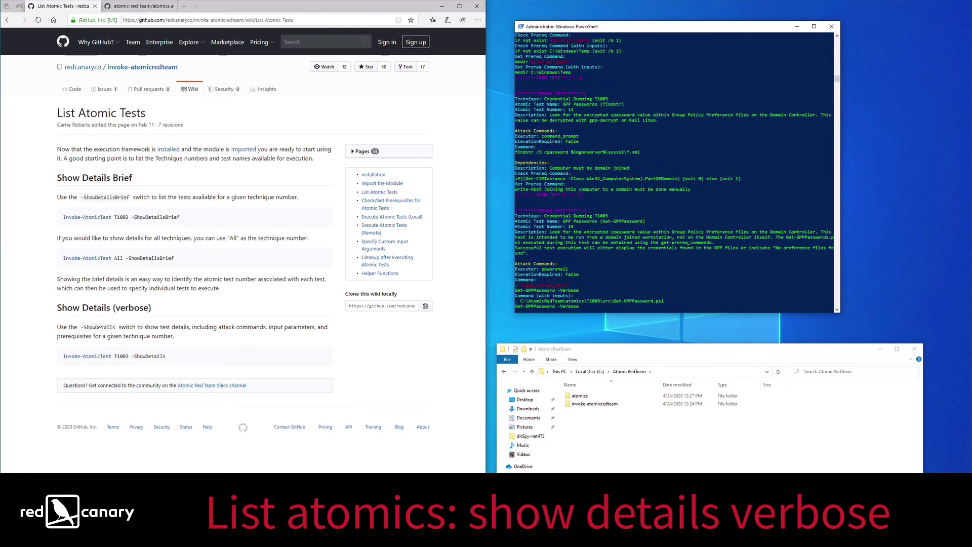
{"action": "left_click_drag", "start_coordinate": [710, 93], "coordinate": [710, 194]}
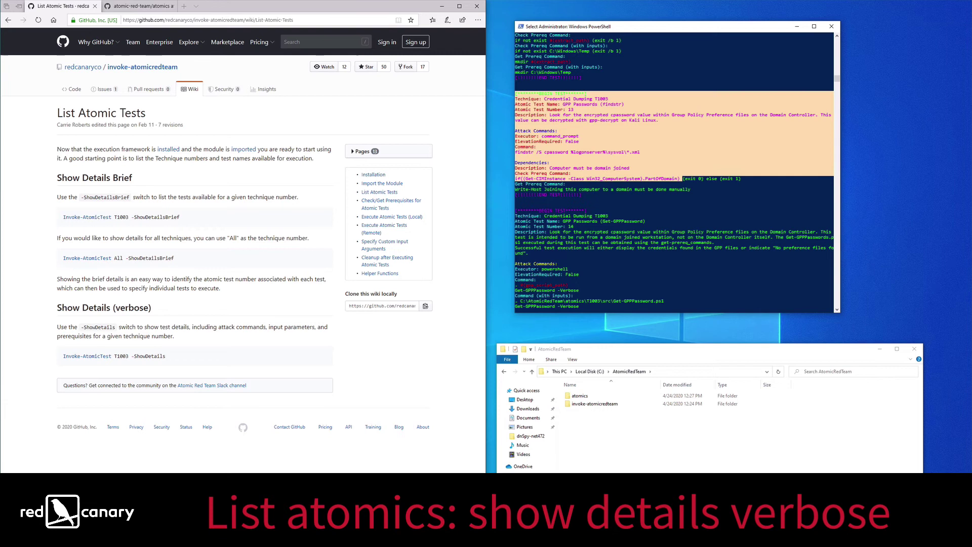
{"action": "left_click", "coordinate": [710, 195]}
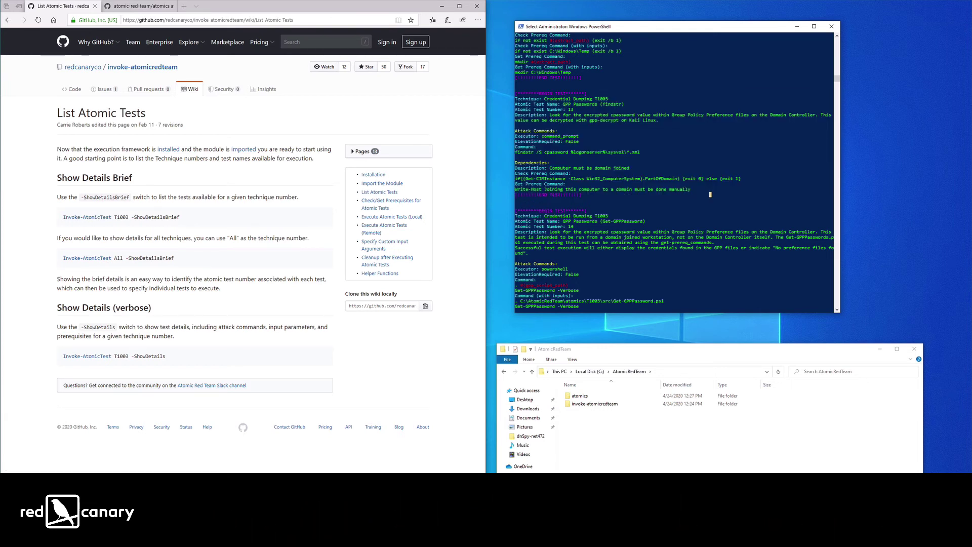
{"action": "scroll", "coordinate": [710, 195], "scroll_direction": "down", "scroll_amount": 2}
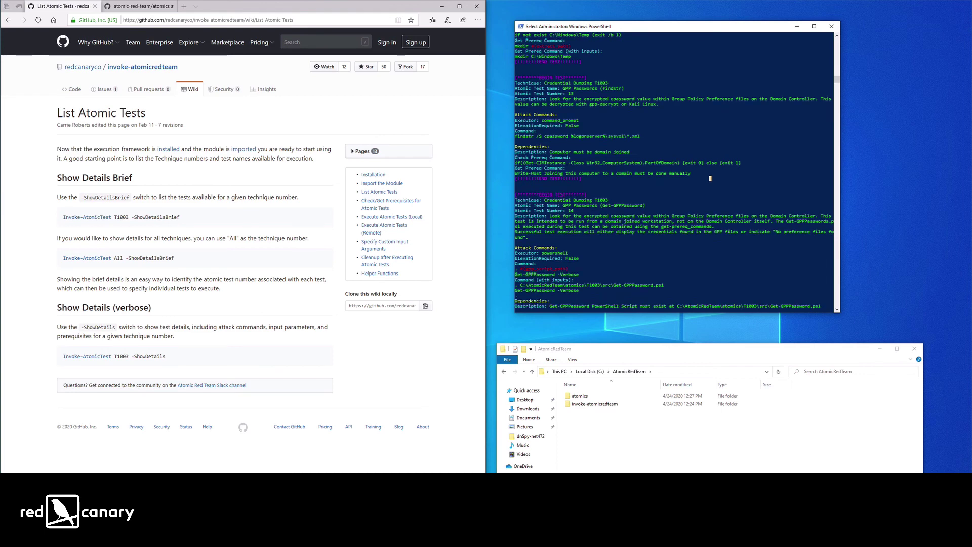
{"action": "scroll", "coordinate": [710, 195], "scroll_direction": "down", "scroll_amount": 2}
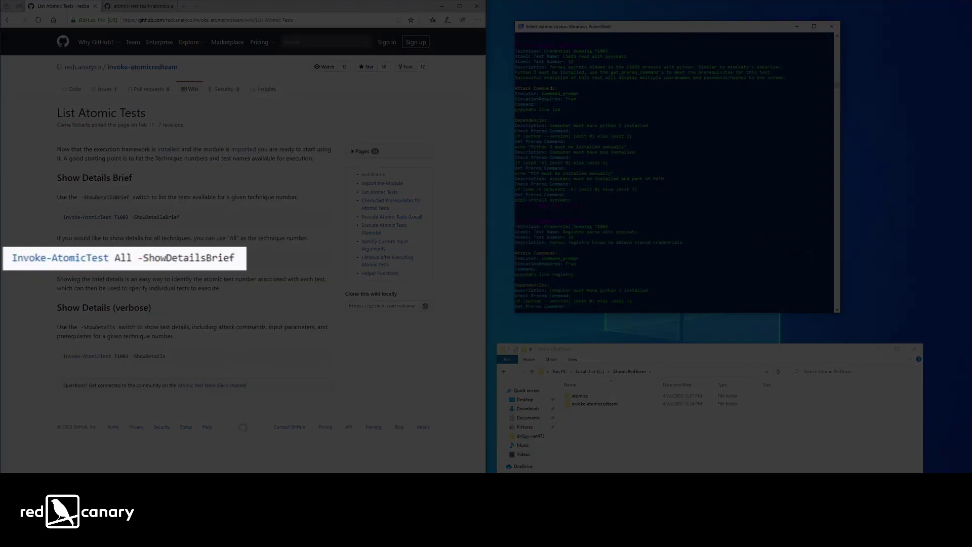
{"action": "scroll", "coordinate": [677, 171], "scroll_direction": "down", "scroll_amount": 3}
{"action": "scroll", "coordinate": [677, 171], "scroll_direction": "down", "scroll_amount": 3}
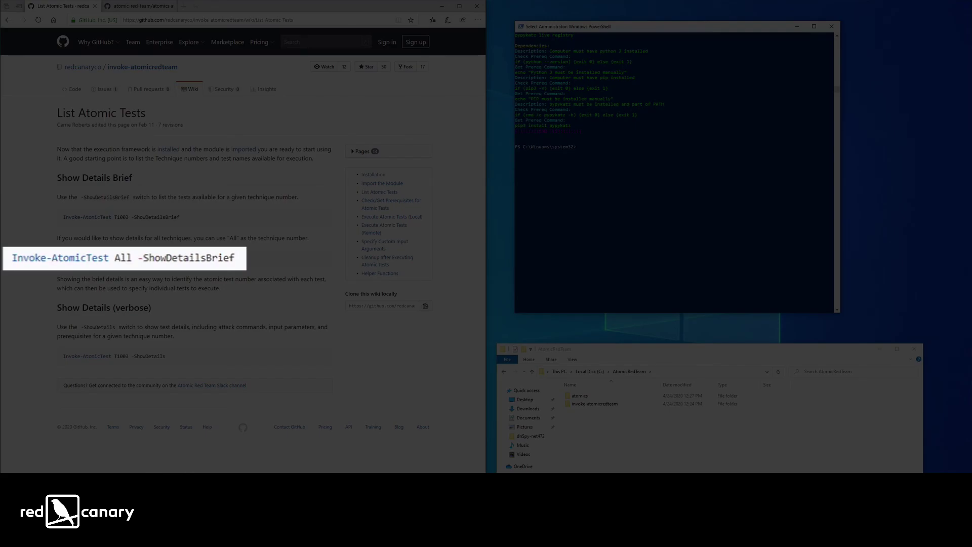